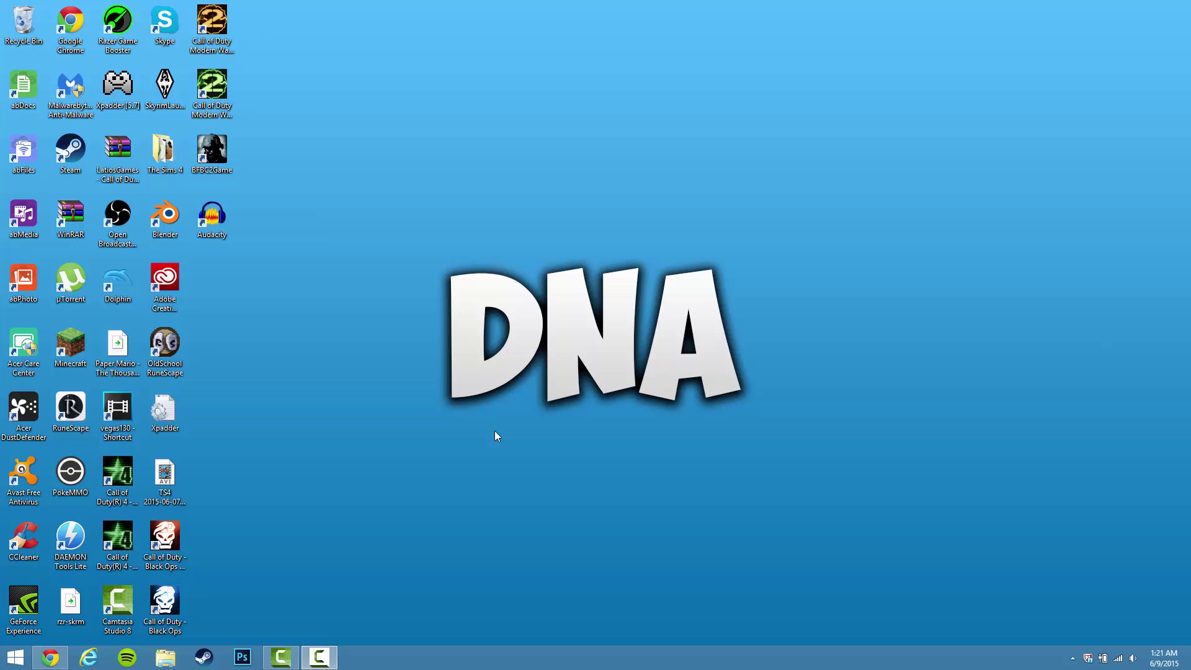
Switch to Chrome, search Google for "dolphin emulator" and open the dolphin-emu.org result
{"action": "left_click", "coordinate": [50, 657]}
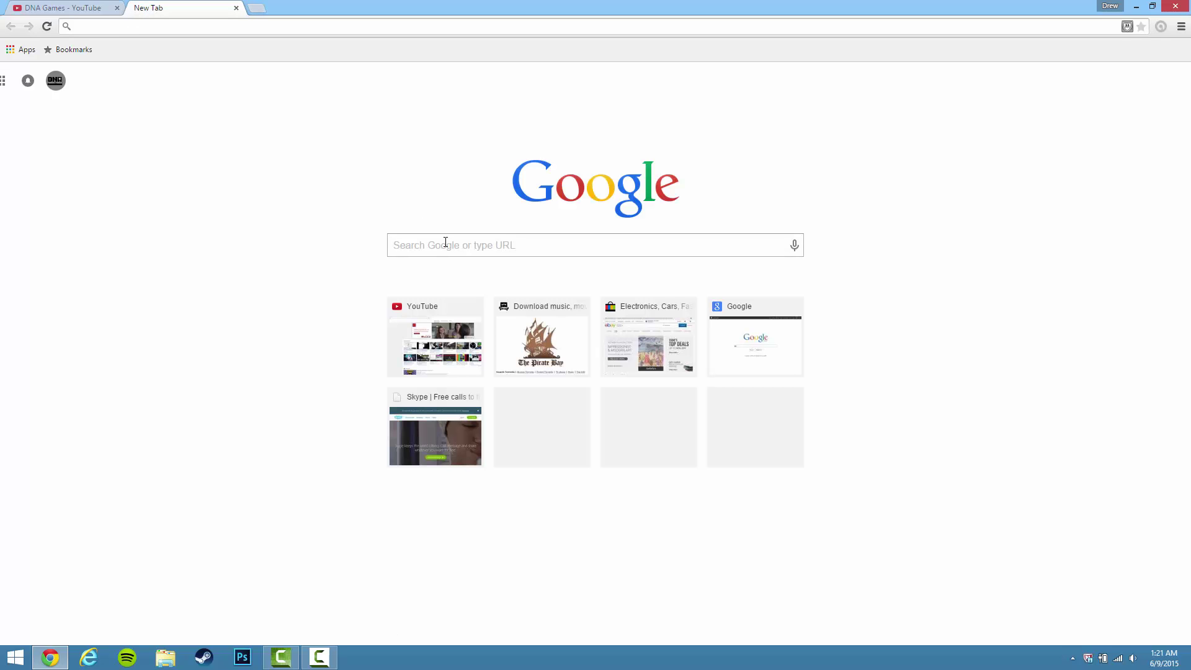
{"action": "left_click", "coordinate": [446, 242]}
{"action": "type", "text": "dolphi"}
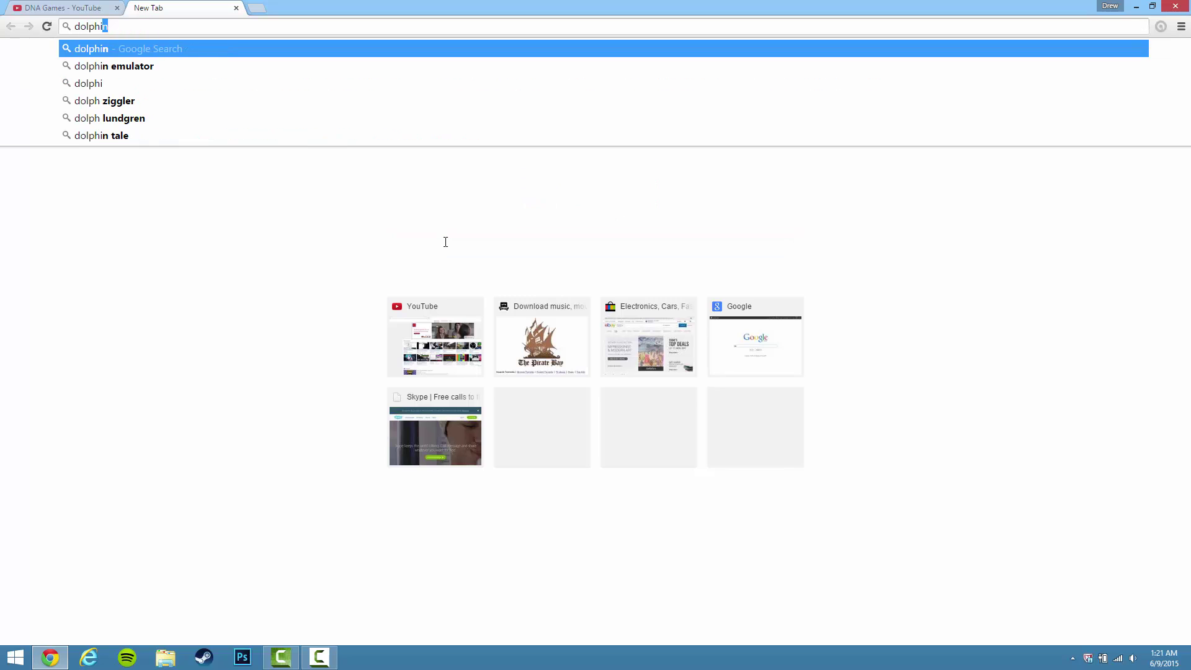
{"action": "type", "text": "n emulator"}
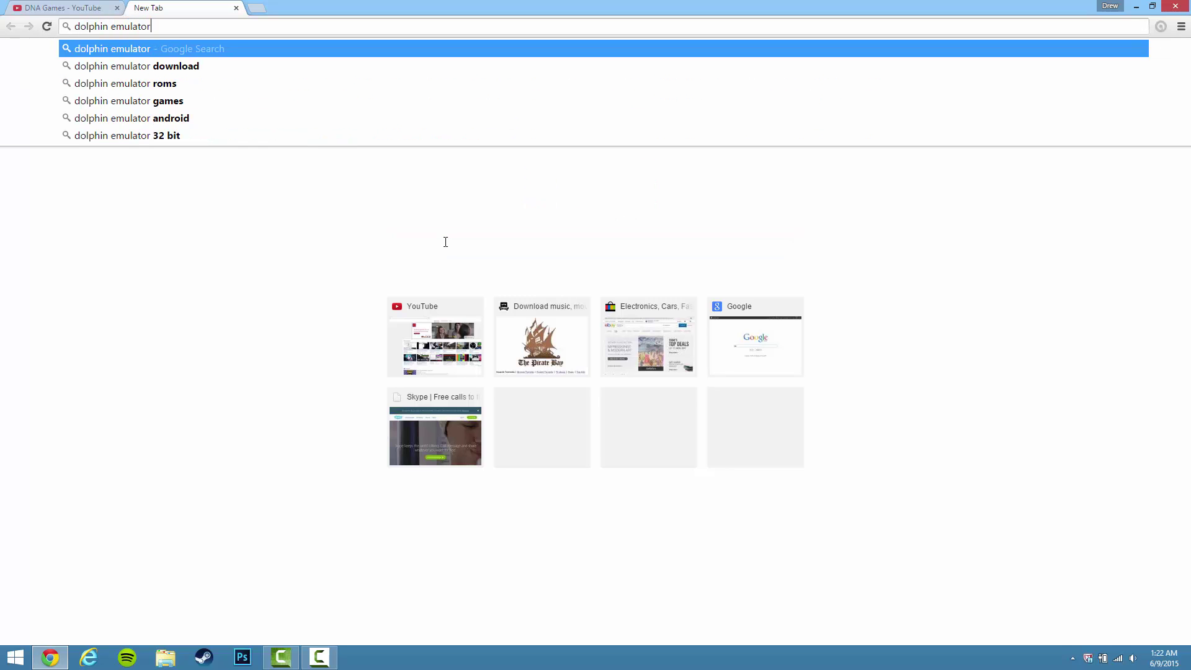
{"action": "key", "text": "Return"}
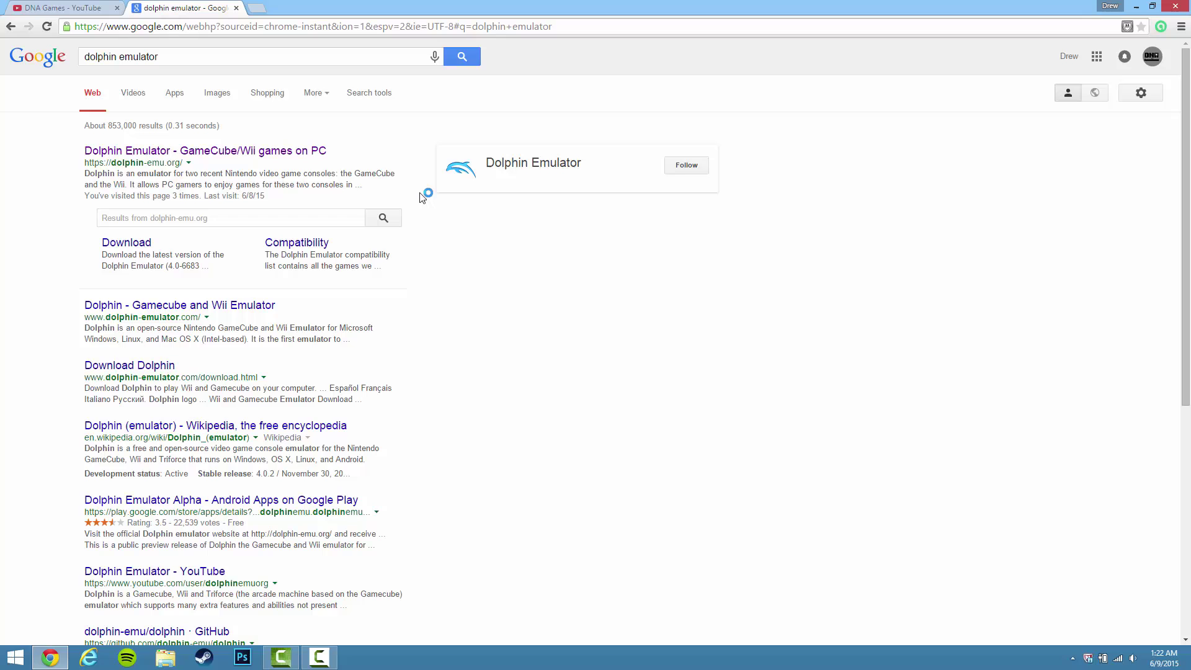
{"action": "left_click", "coordinate": [294, 155]}
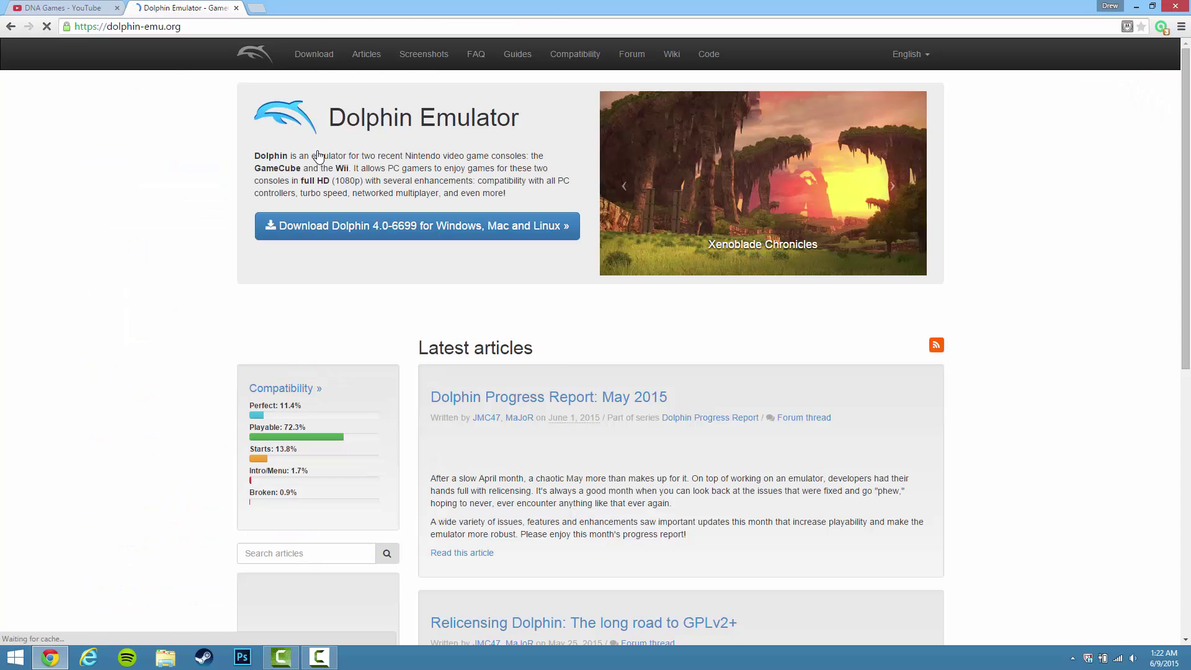
Open the Dolphin download page and highlight the Stable versions heading
{"action": "left_click", "coordinate": [448, 226]}
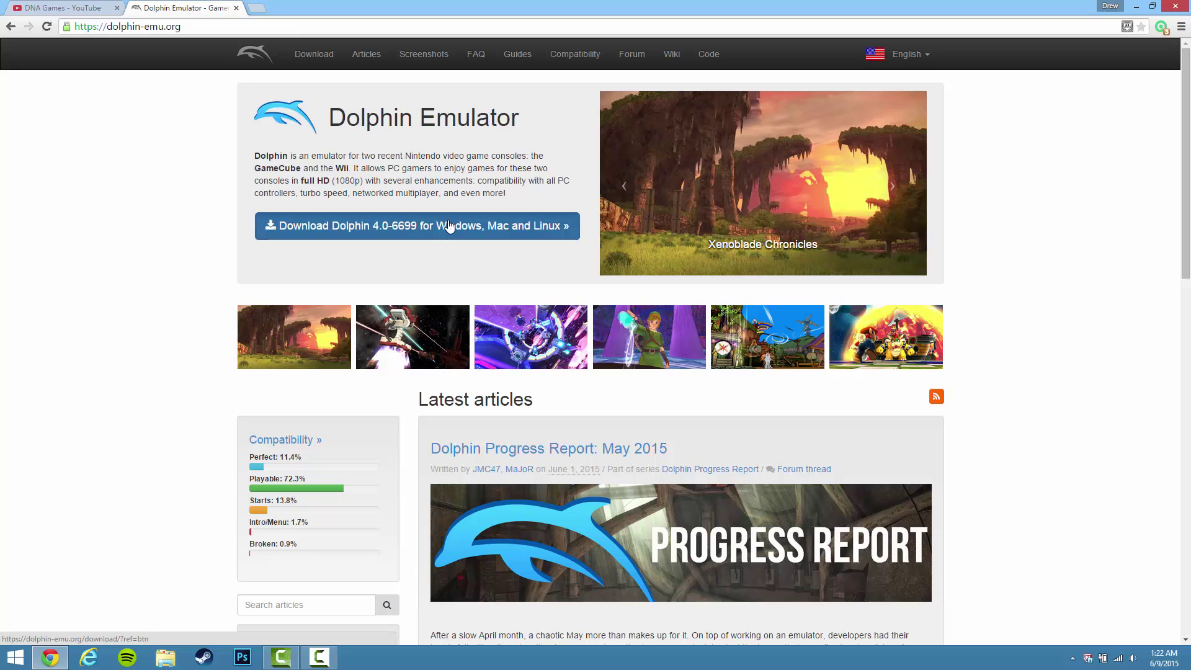
{"action": "scroll", "coordinate": [442, 234], "scroll_direction": "down", "scroll_amount": 1}
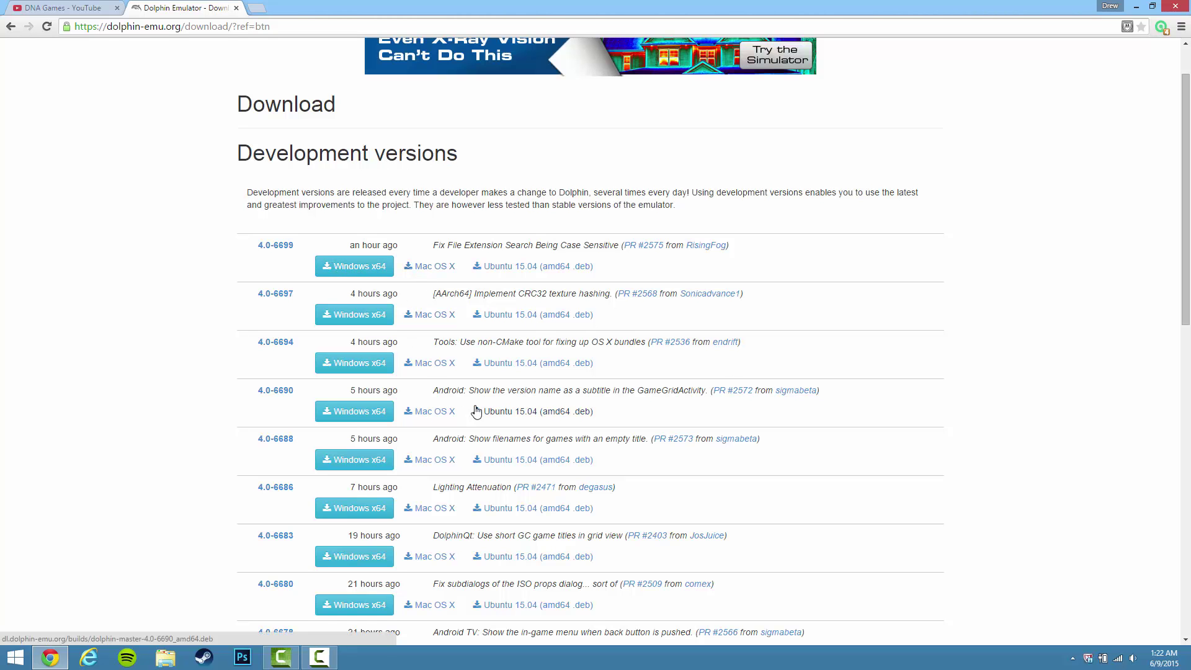
{"action": "scroll", "coordinate": [478, 407], "scroll_direction": "down", "scroll_amount": 9}
{"action": "scroll", "coordinate": [333, 395], "scroll_direction": "down", "scroll_amount": 3}
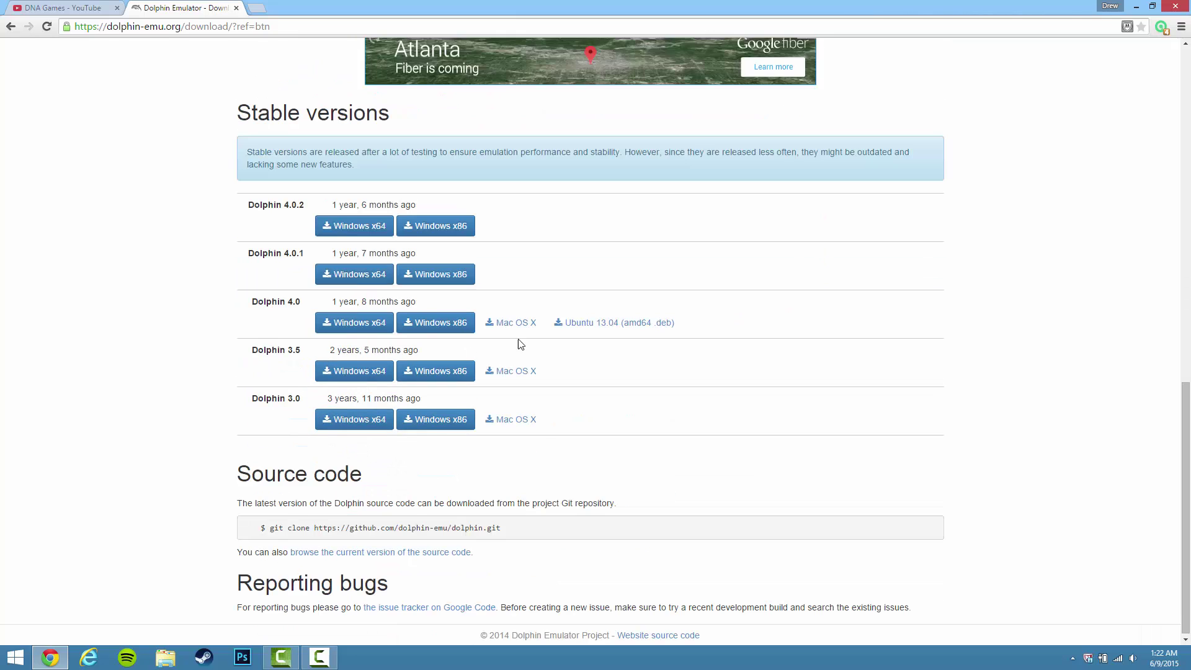
{"action": "left_click_drag", "start_coordinate": [240, 107], "coordinate": [476, 124]}
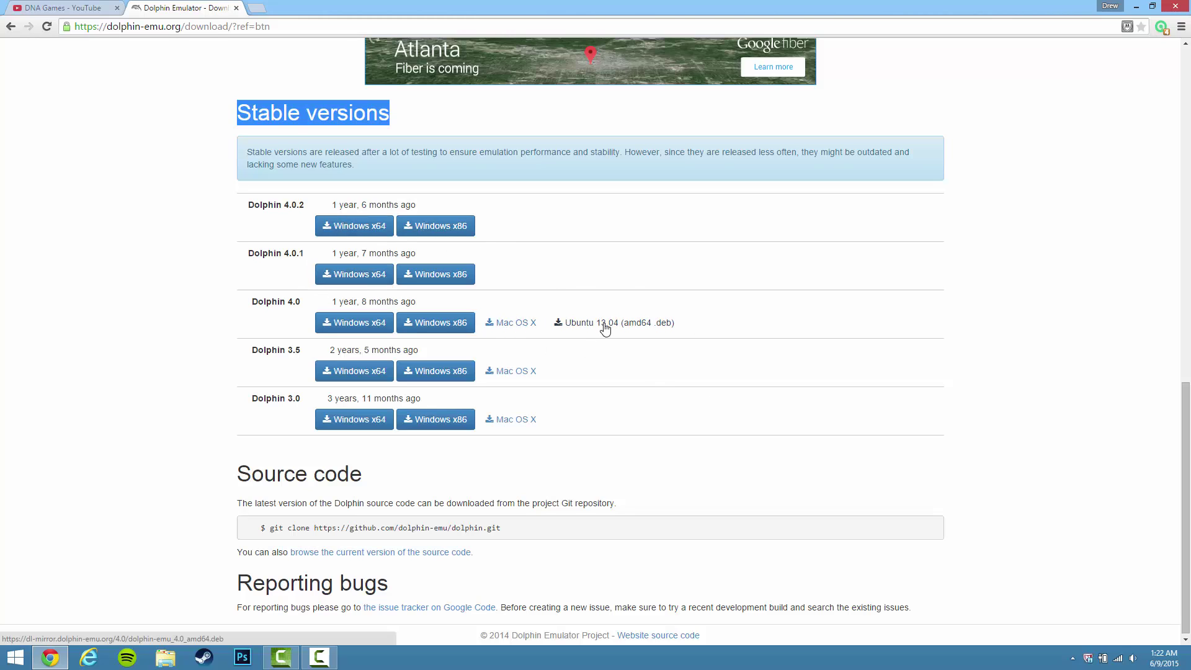
Start the Windows x64 download of stable Dolphin 4.0 and cancel it
{"action": "left_click", "coordinate": [351, 323]}
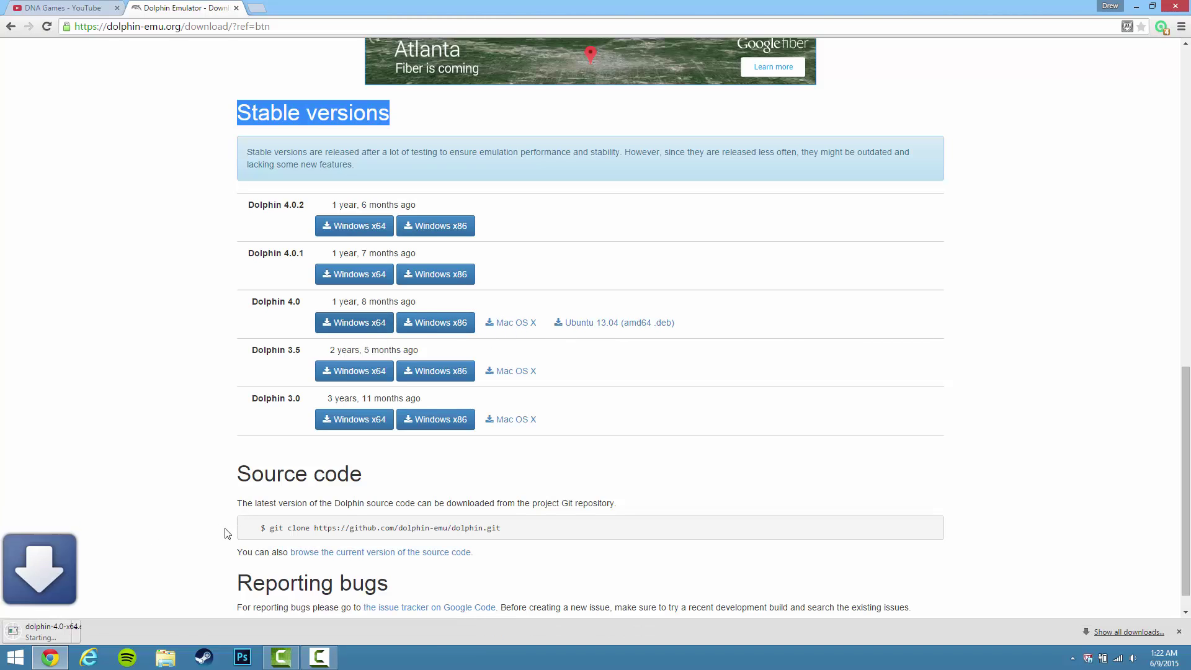
{"action": "right_click", "coordinate": [75, 630]}
{"action": "left_click", "coordinate": [101, 620]}
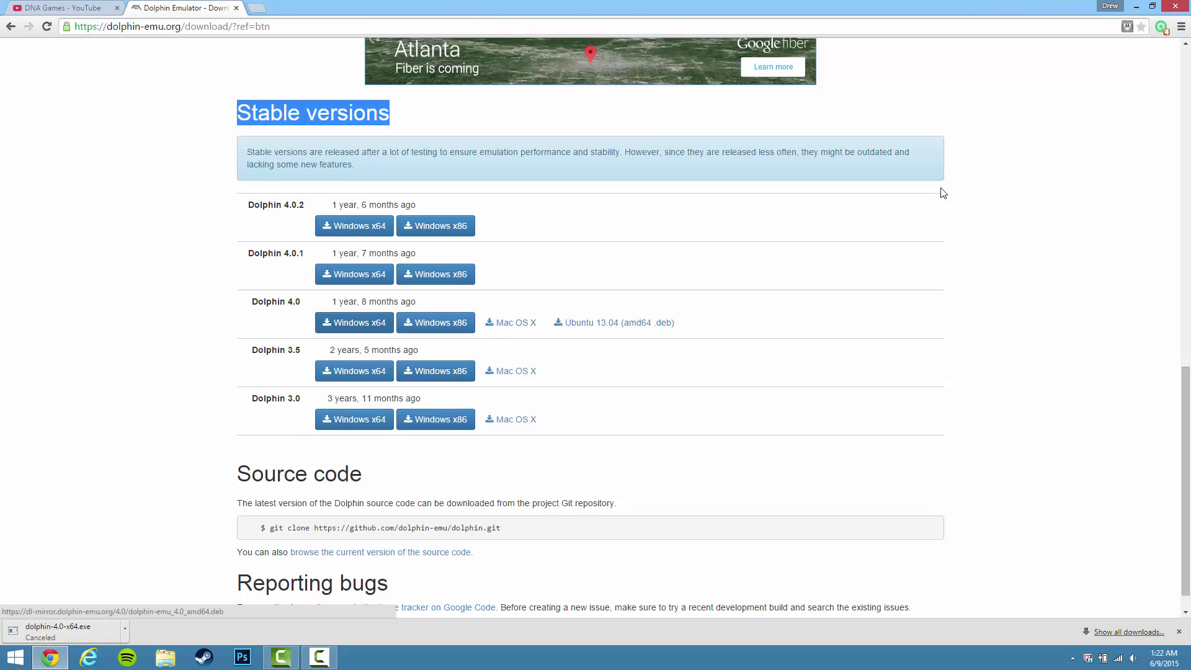
Move the Dolphin shortcut to the middle of the desktop and open Dolphin in a centred window
{"action": "left_click", "coordinate": [1136, 7]}
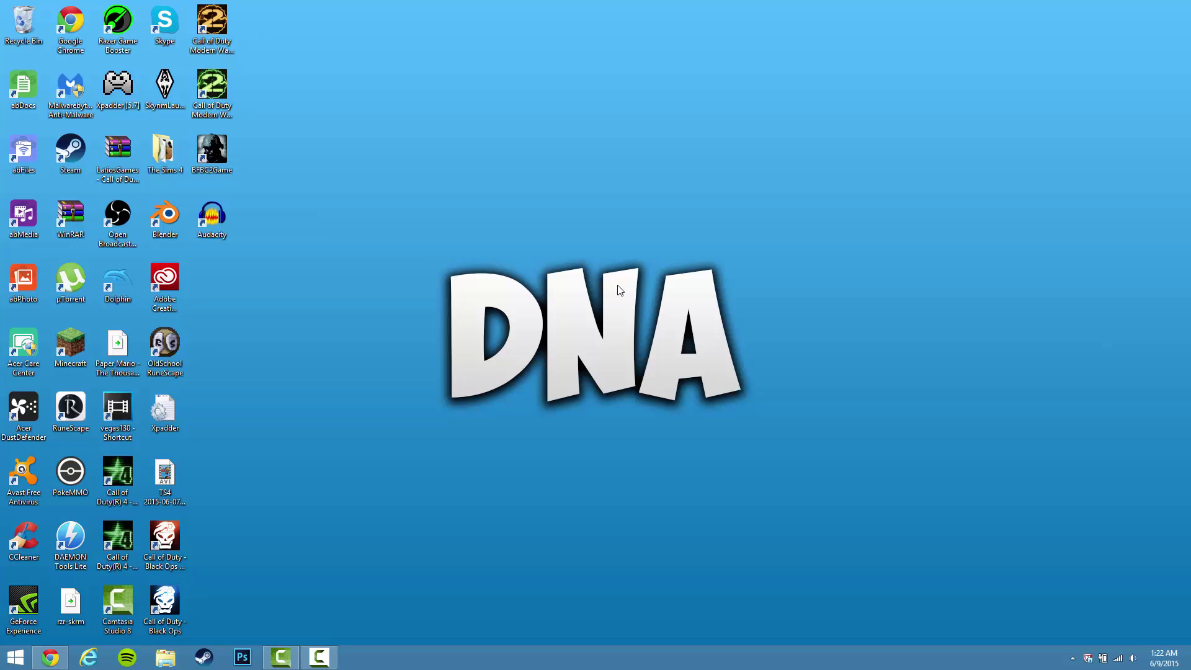
{"action": "left_click_drag", "start_coordinate": [126, 270], "coordinate": [645, 205]}
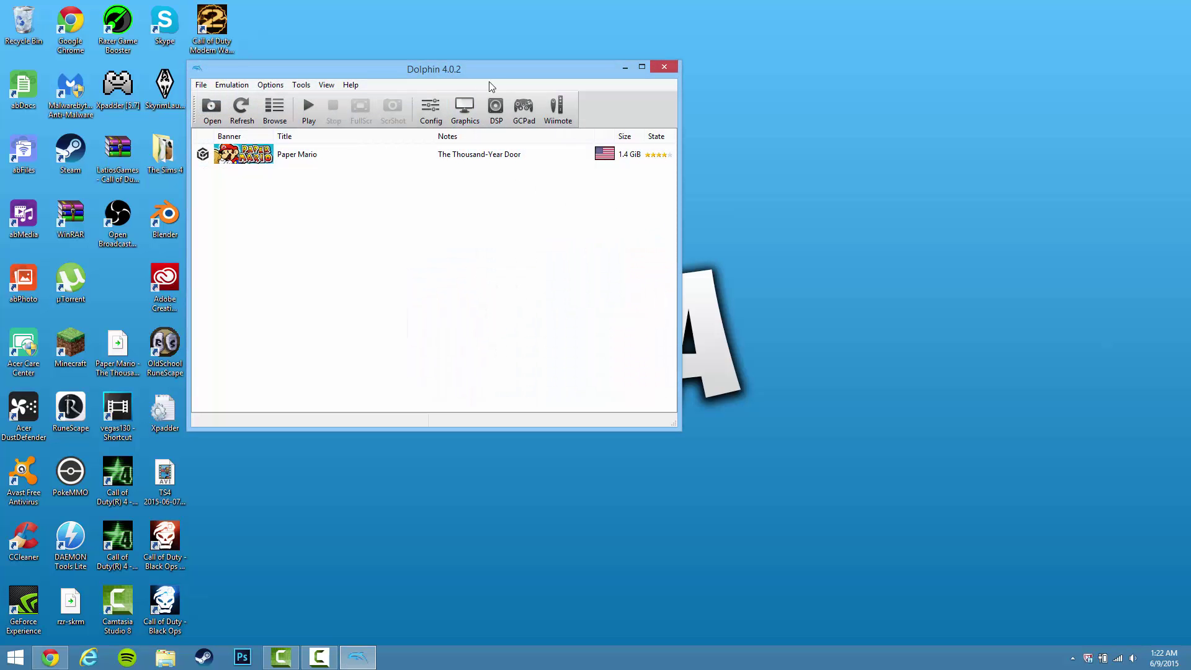
{"action": "left_click_drag", "start_coordinate": [491, 74], "coordinate": [625, 171]}
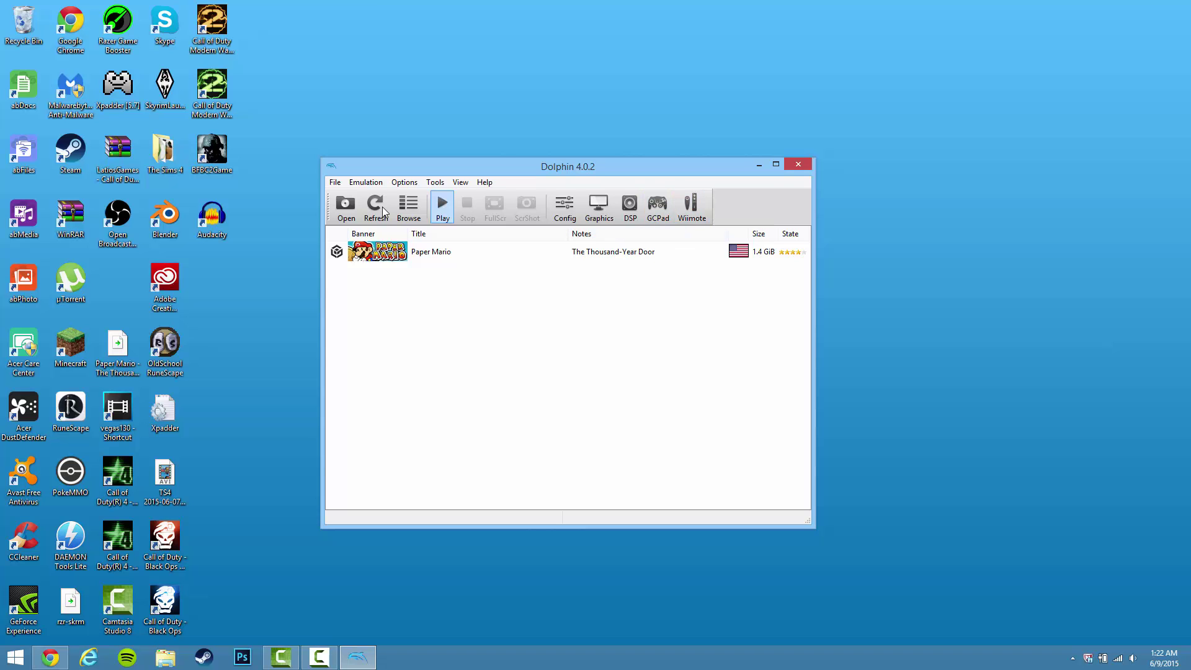
Look through Dolphin's graphics configuration, including the Enhancements and Advanced settings, and close it
{"action": "left_click", "coordinate": [596, 220]}
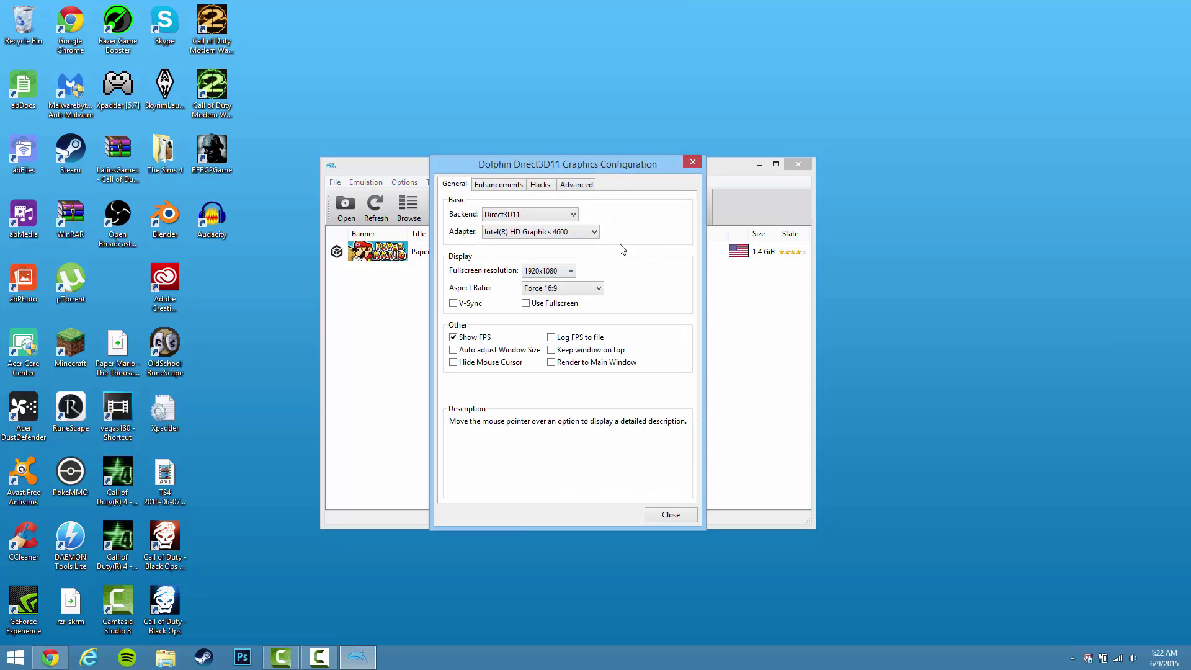
{"action": "left_click", "coordinate": [499, 184]}
{"action": "left_click", "coordinate": [576, 184]}
{"action": "left_click", "coordinate": [499, 184]}
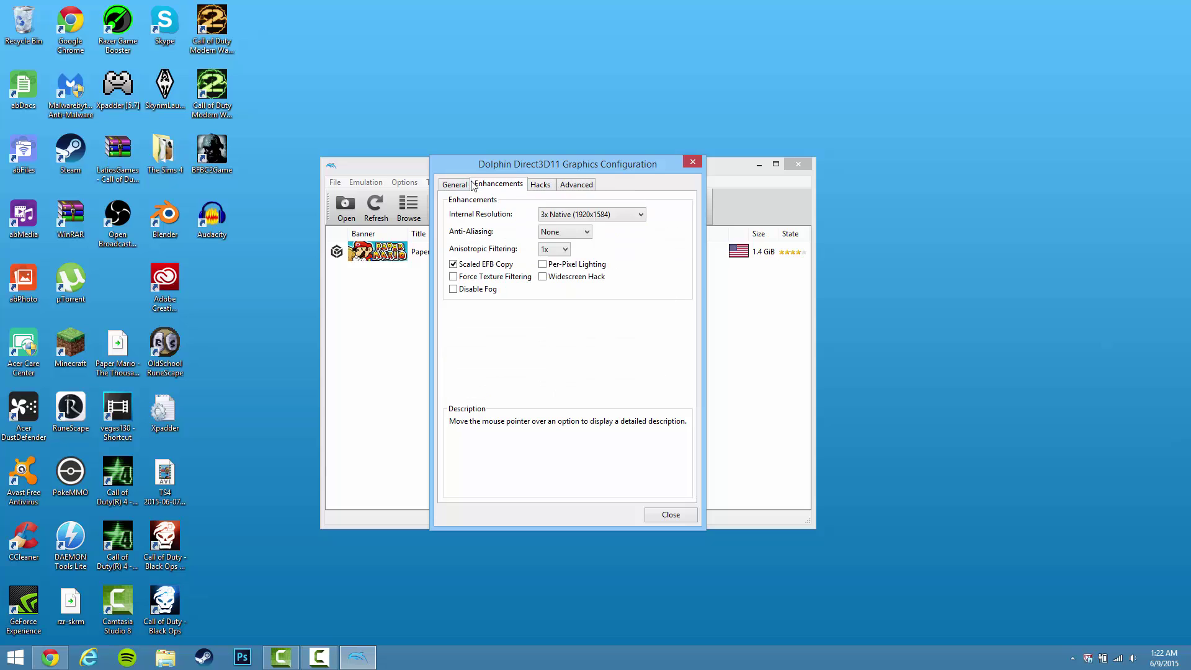
{"action": "left_click", "coordinate": [682, 520]}
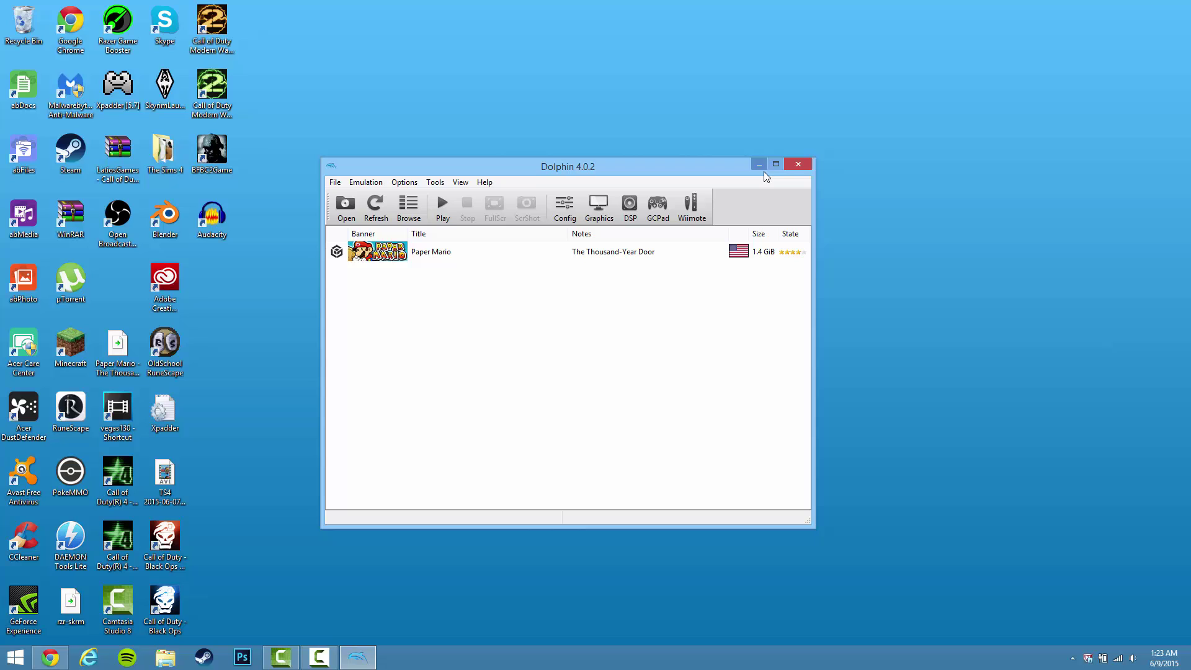
{"action": "left_click_drag", "start_coordinate": [638, 364], "coordinate": [409, 255]}
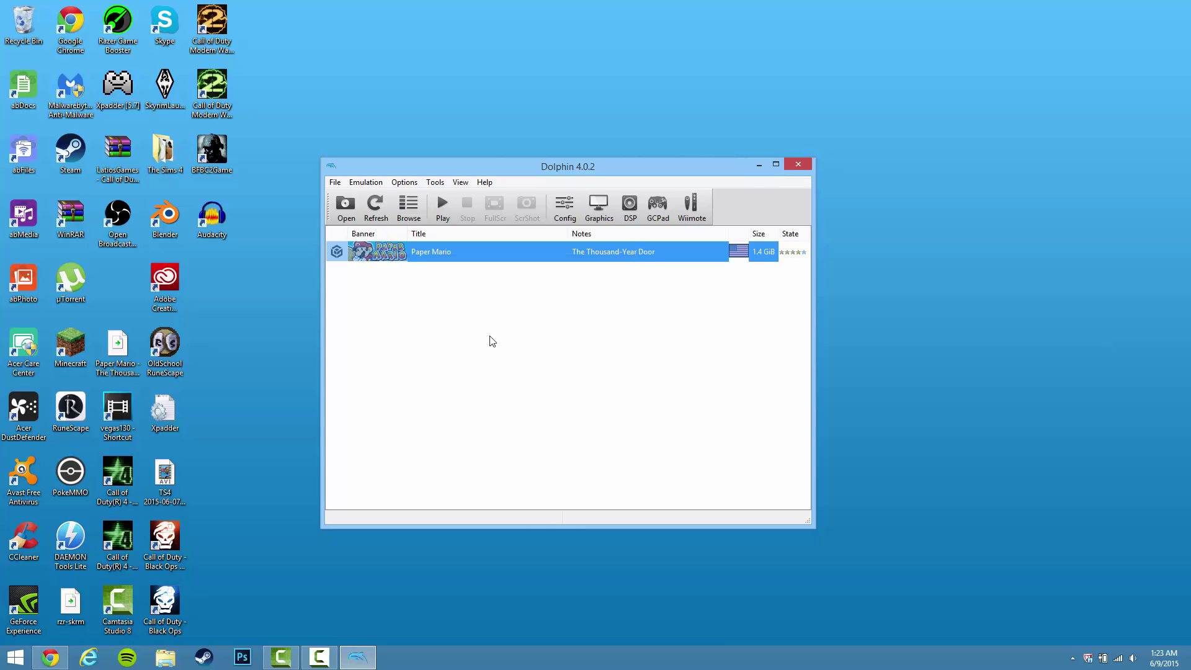
{"action": "left_click", "coordinate": [517, 354]}
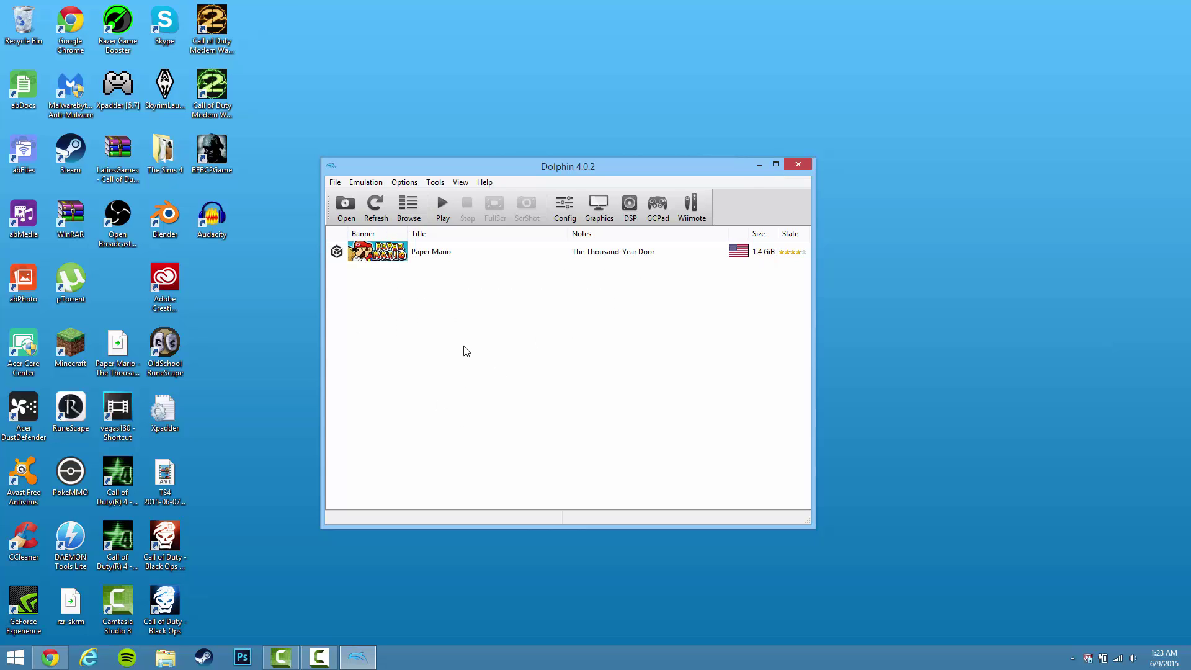
Minimize Dolphin, switch to Chrome and search in a new tab for "paper mario the thousand year door"
{"action": "left_click", "coordinate": [759, 165]}
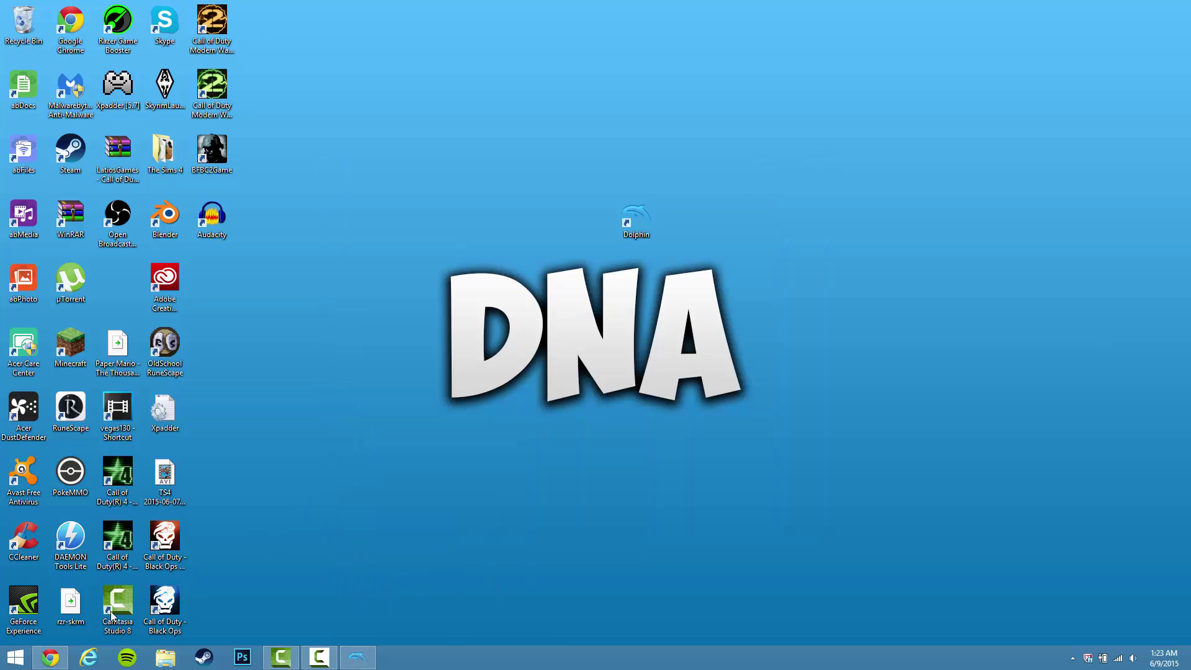
{"action": "left_click", "coordinate": [51, 657]}
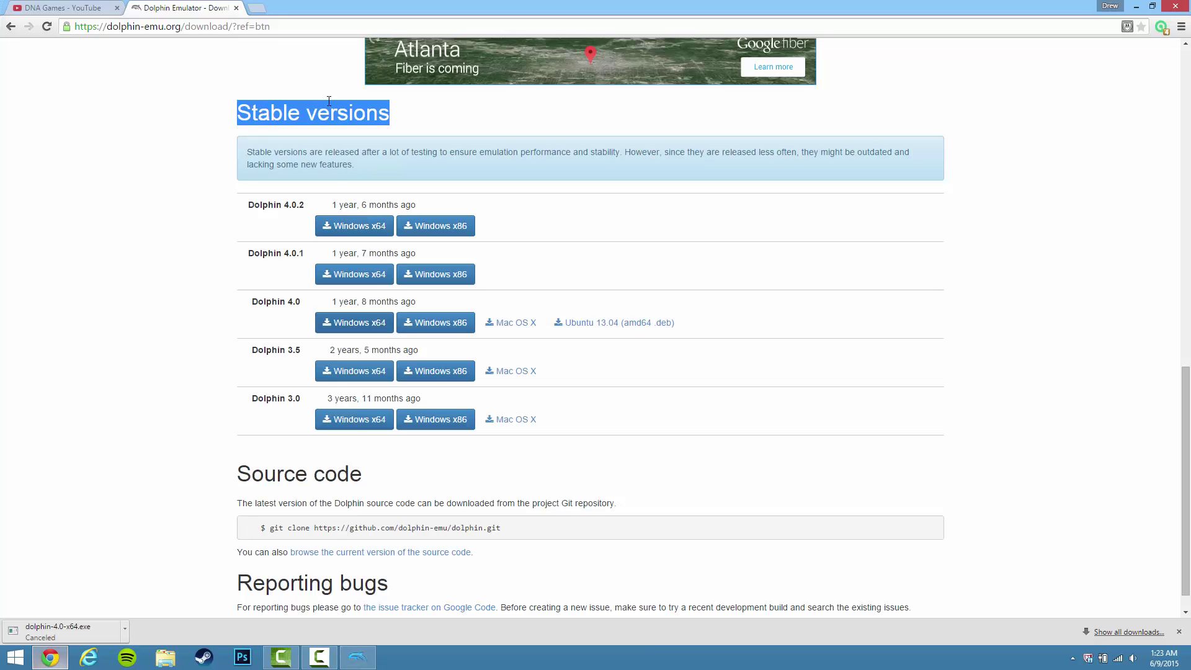
{"action": "left_click", "coordinate": [255, 11]}
{"action": "type", "text": "google.com"}
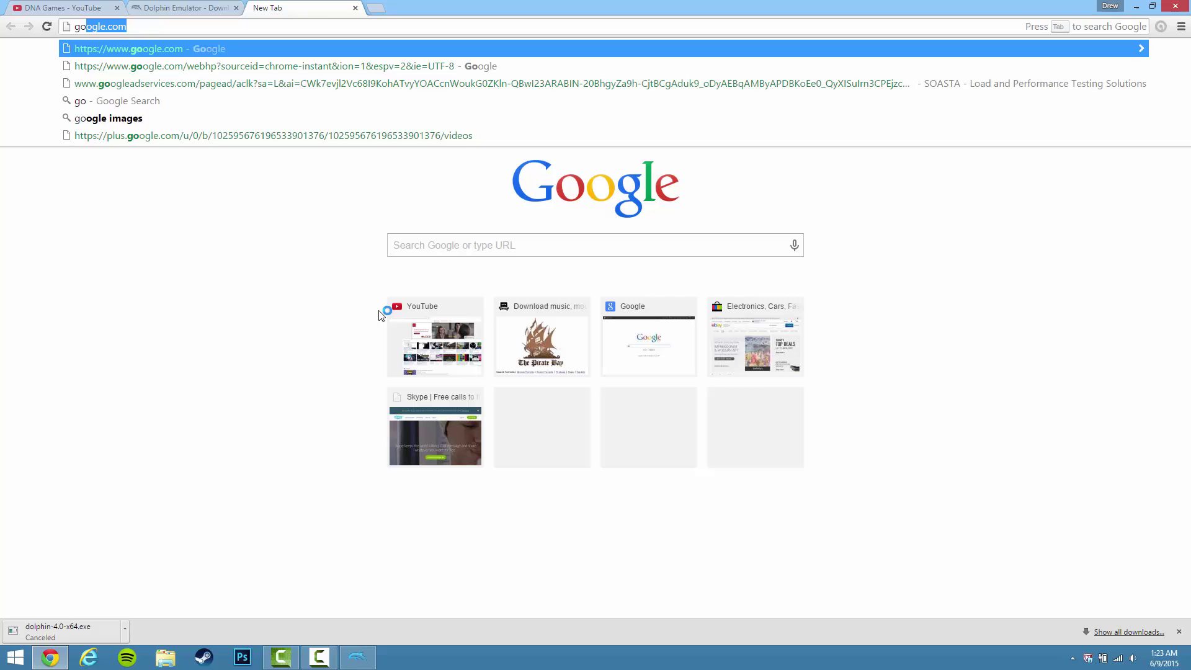
{"action": "left_click", "coordinate": [541, 253]}
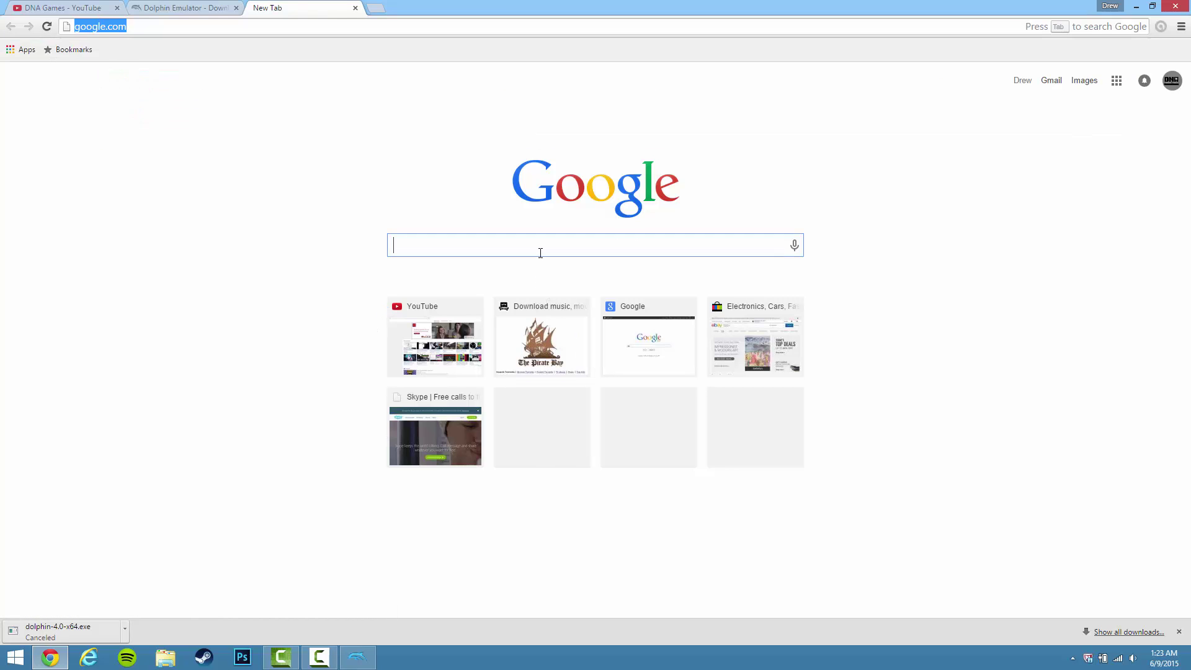
{"action": "type", "text": "papp"}
{"action": "type", "text": "er mario"}
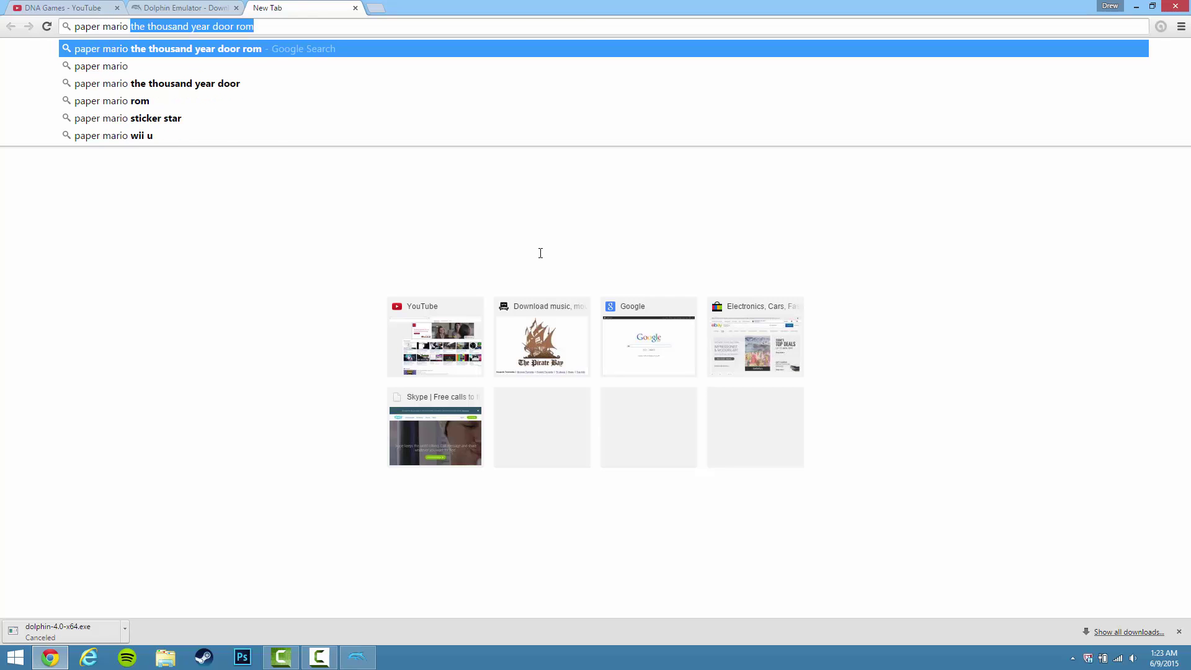
{"action": "left_click", "coordinate": [225, 87]}
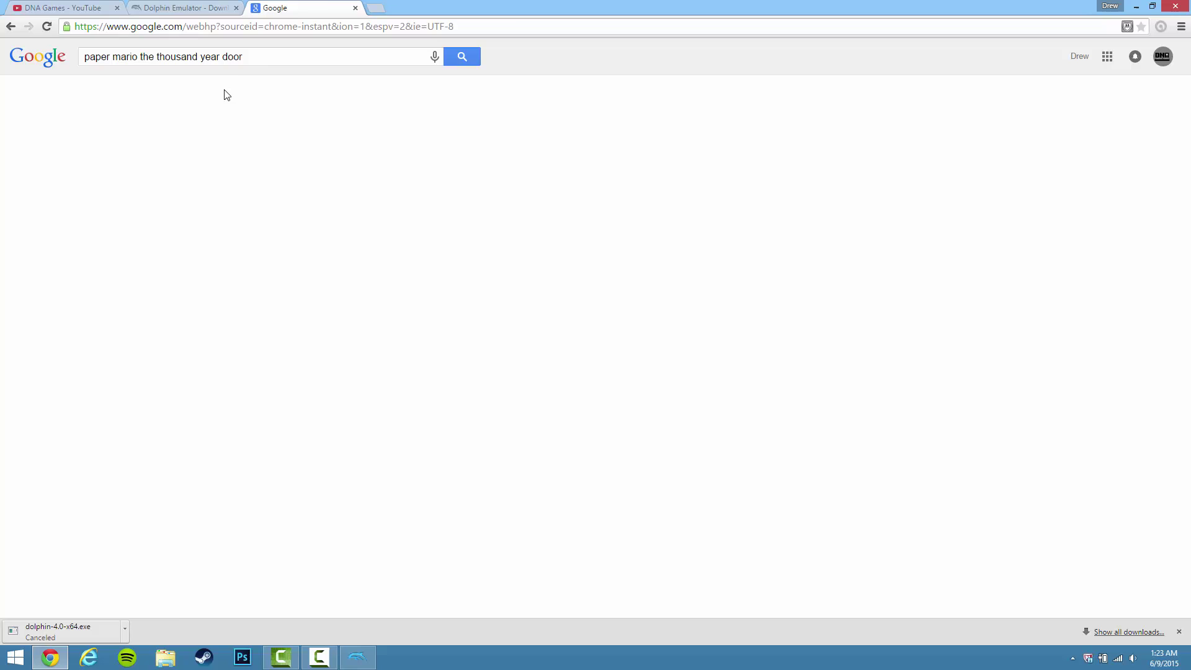
Refine the search to "paper mario the thousand year door rom" and open the Emuparadise ISO result
{"action": "left_click", "coordinate": [266, 57]}
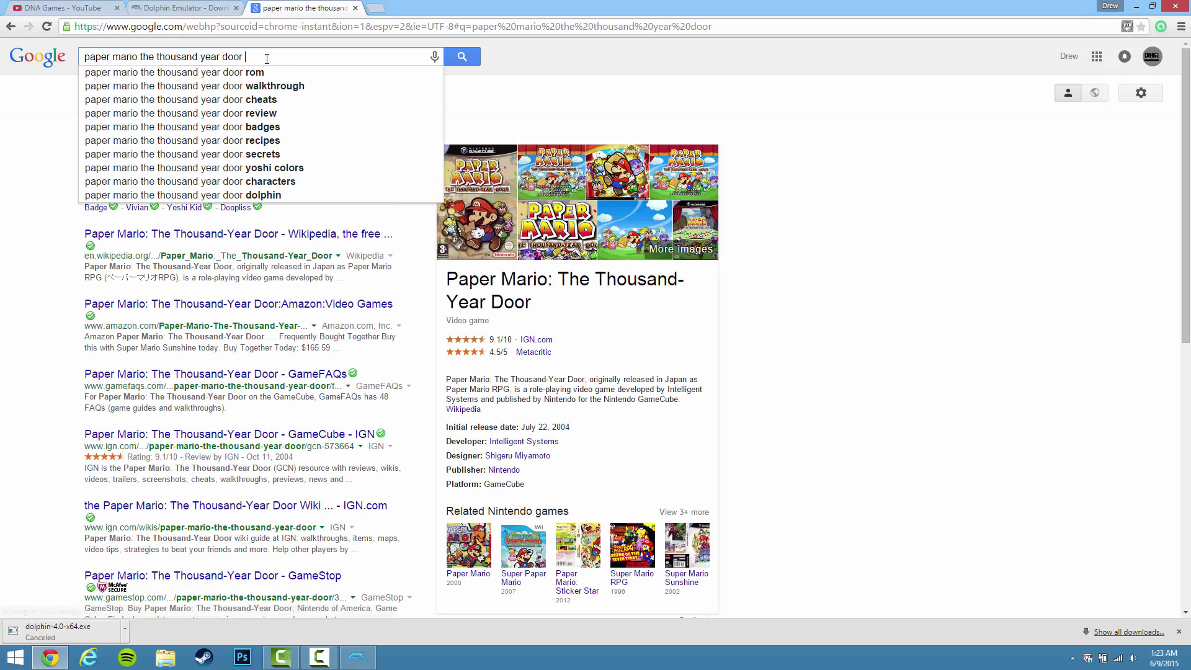
{"action": "type", "text": "rom"}
{"action": "key", "text": "Return"}
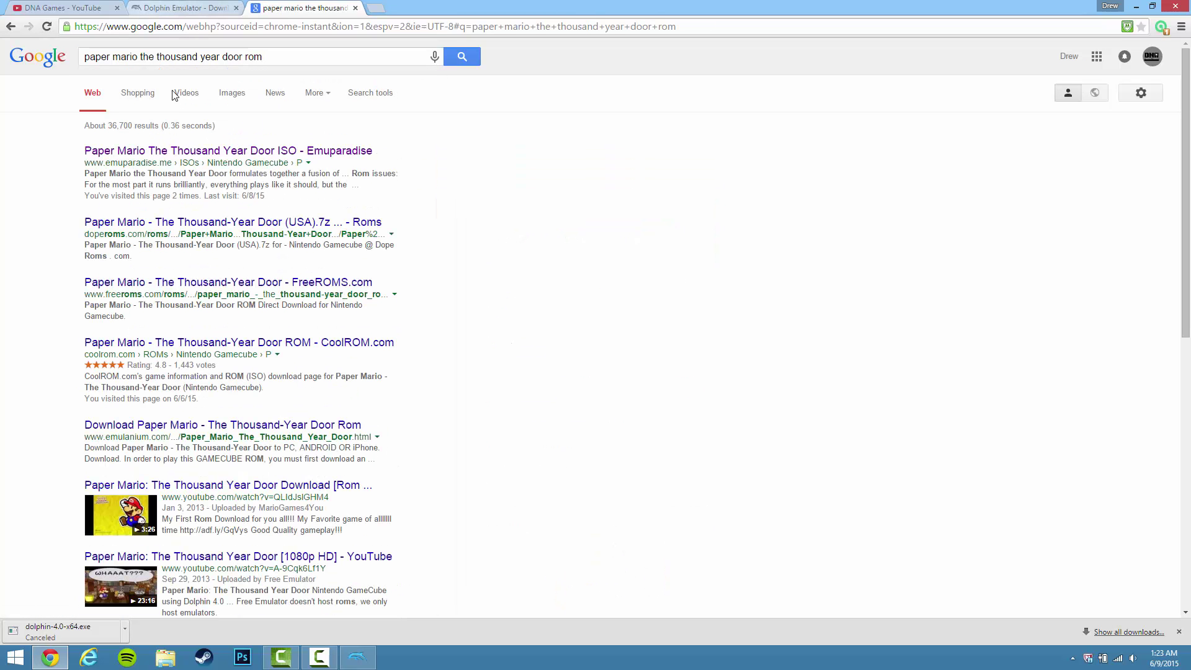
{"action": "scroll", "coordinate": [211, 502], "scroll_direction": "down", "scroll_amount": 8}
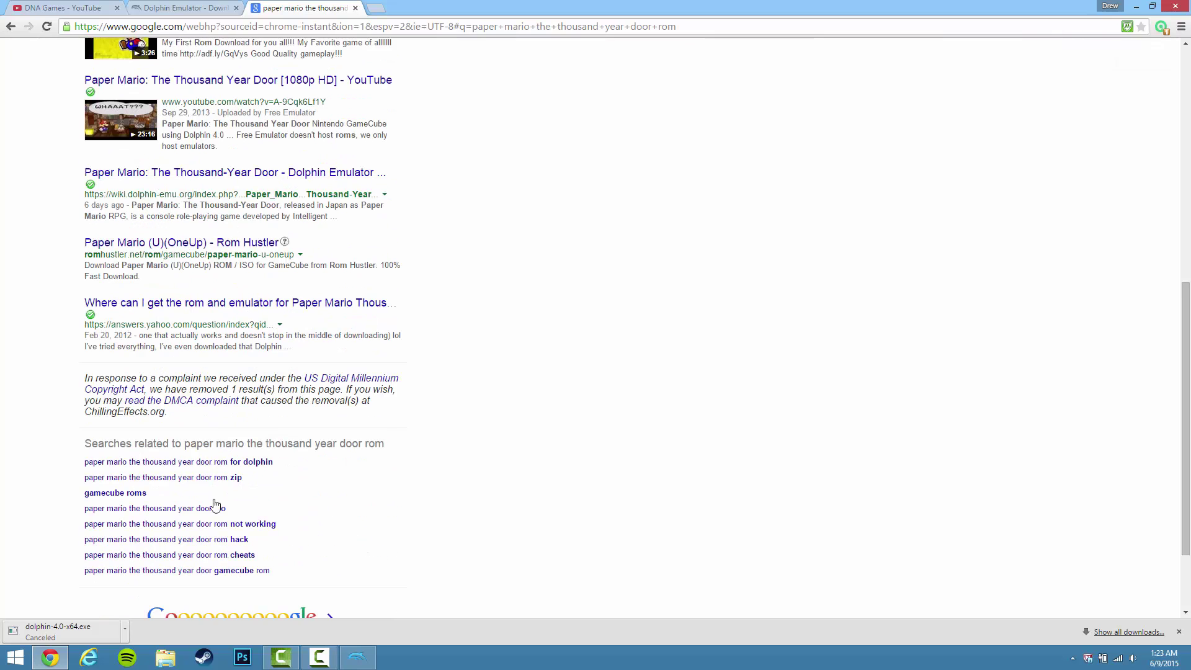
{"action": "scroll", "coordinate": [208, 346], "scroll_direction": "up", "scroll_amount": 7}
{"action": "scroll", "coordinate": [208, 346], "scroll_direction": "up", "scroll_amount": 1}
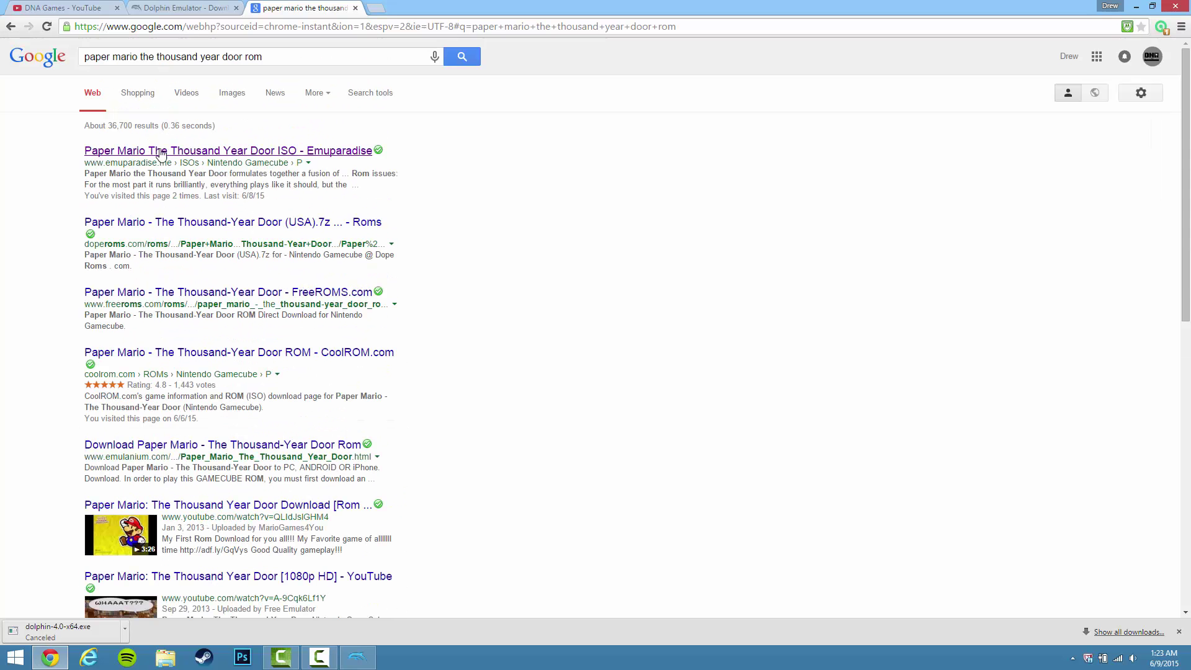
{"action": "left_click", "coordinate": [171, 152]}
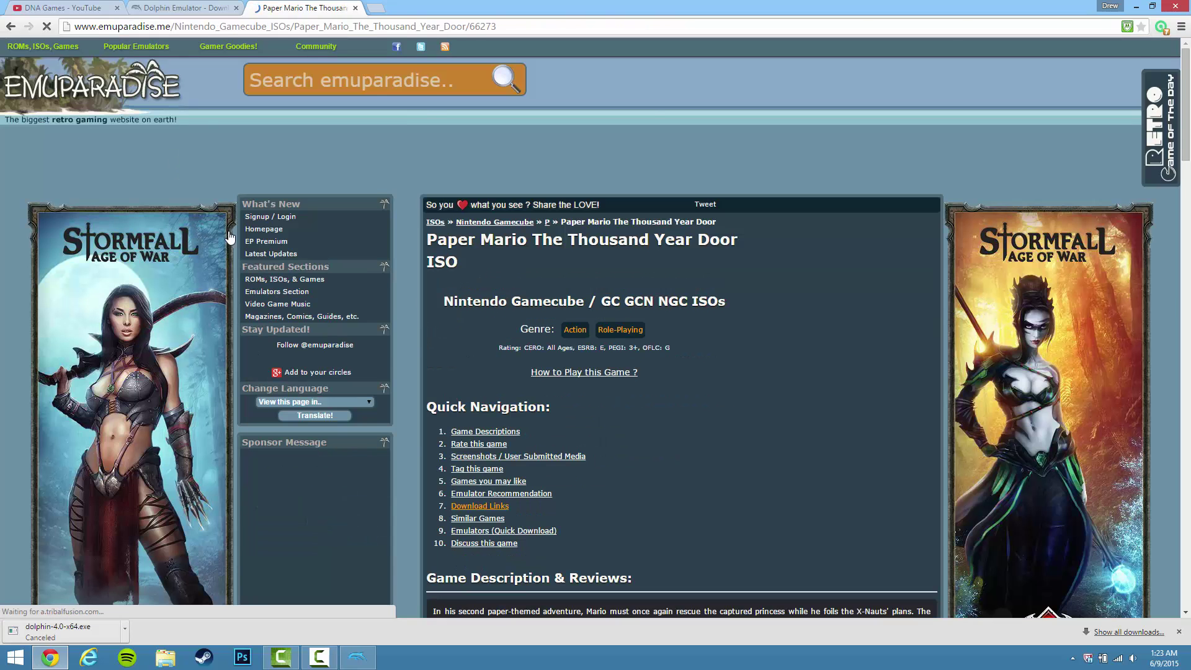
Open the direct download page for Paper Mario The Thousand Year Door and find its CAPTCHA verification form
{"action": "scroll", "coordinate": [515, 341], "scroll_direction": "down", "scroll_amount": 20}
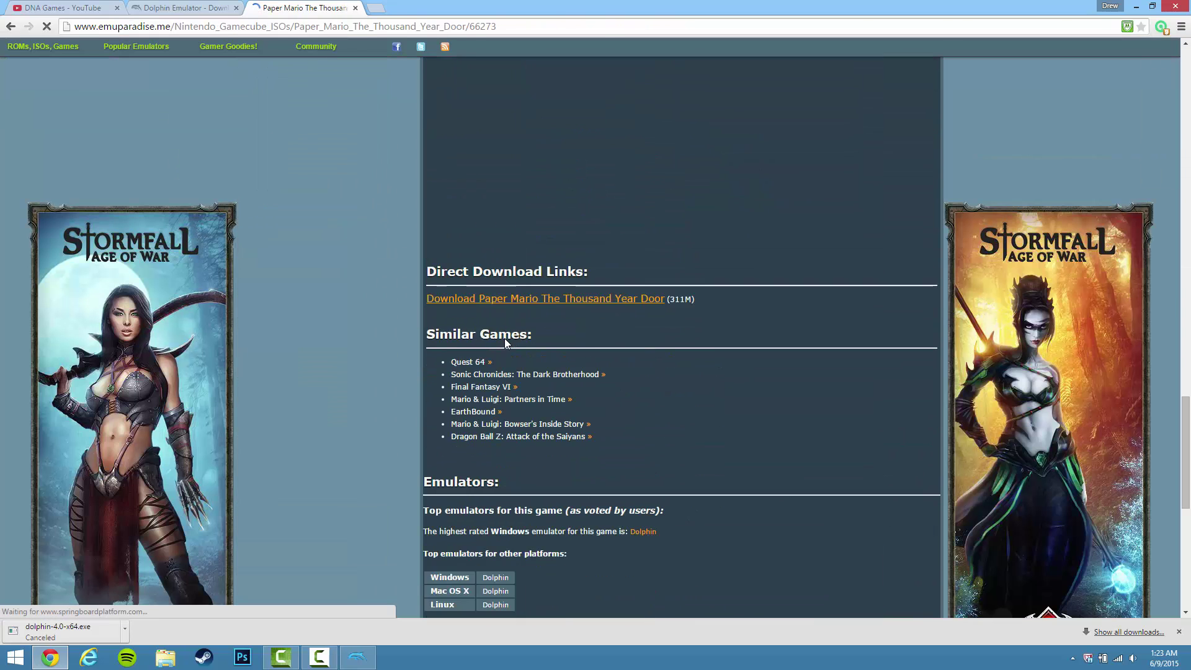
{"action": "left_click", "coordinate": [545, 301]}
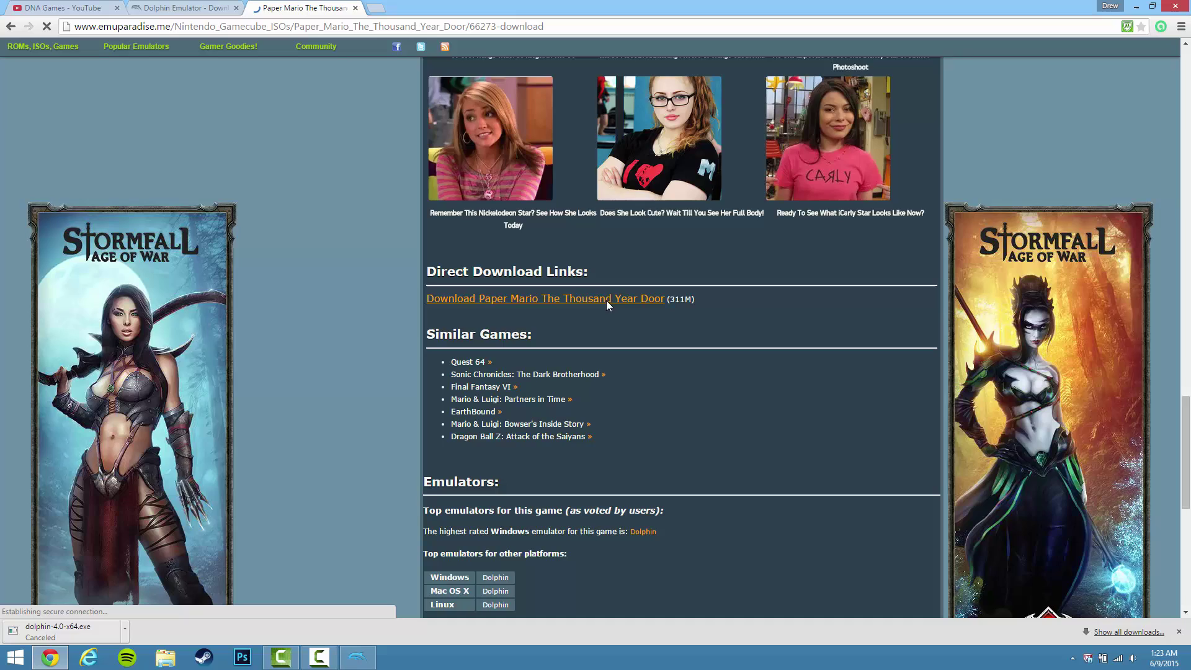
{"action": "scroll", "coordinate": [541, 303], "scroll_direction": "down", "scroll_amount": 9}
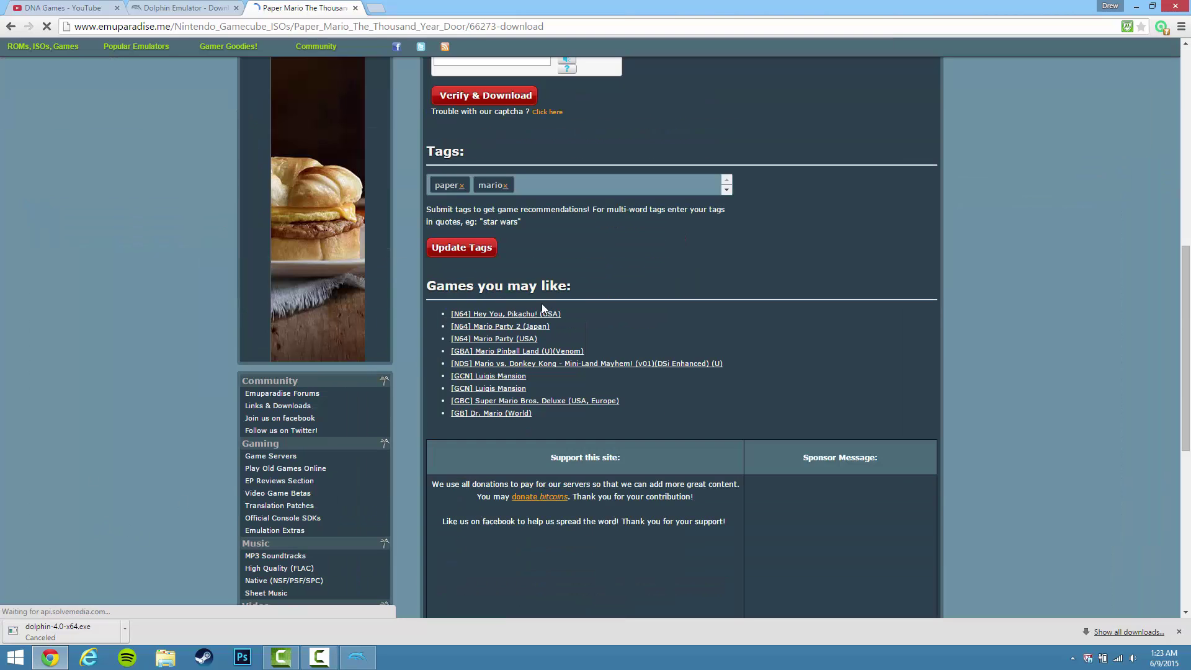
{"action": "scroll", "coordinate": [620, 341], "scroll_direction": "up", "scroll_amount": 5}
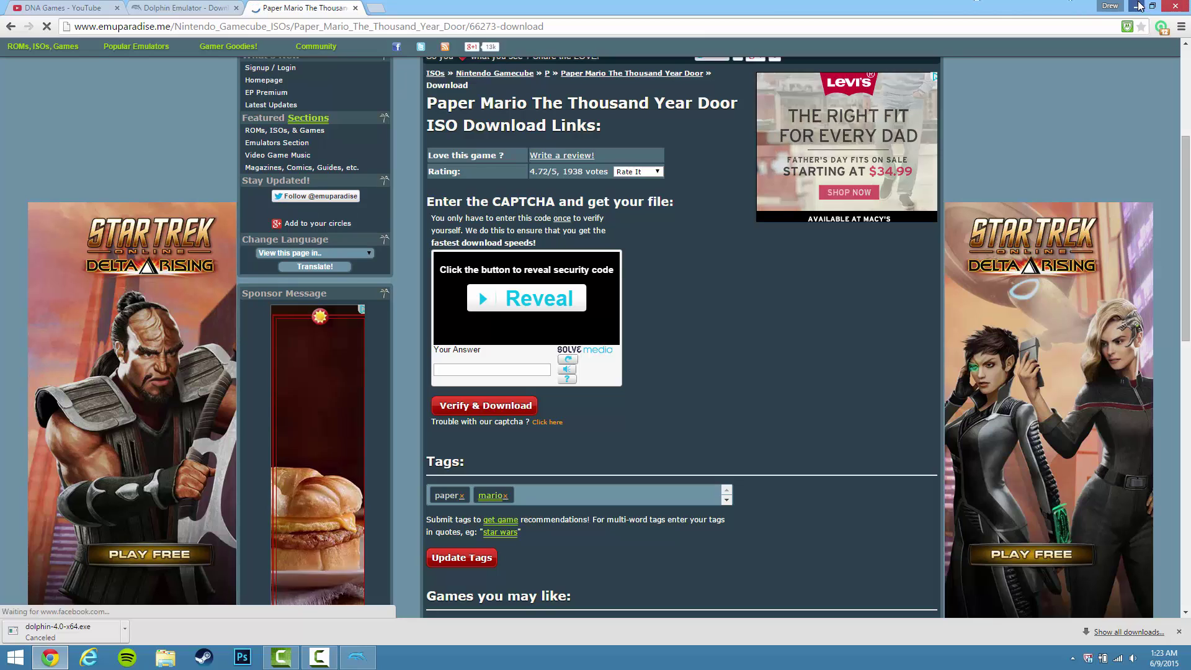
Move the Paper Mario game file near the Dolphin shortcut on the desktop and launch Dolphin
{"action": "key", "text": "super+d"}
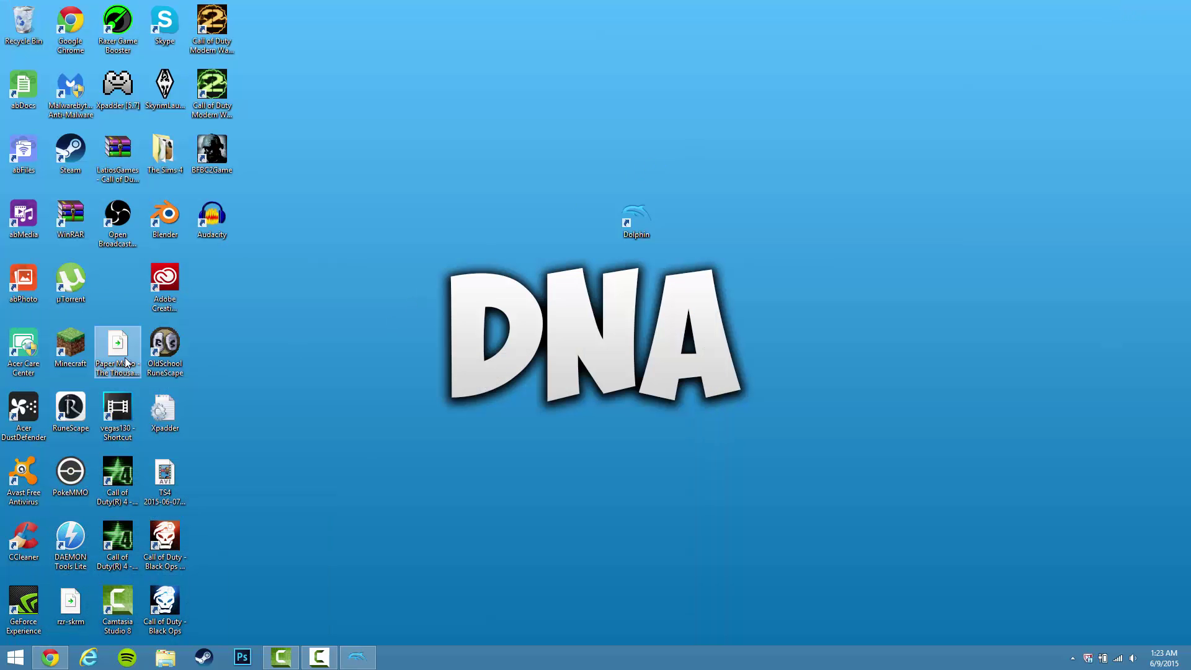
{"action": "left_click_drag", "start_coordinate": [118, 345], "coordinate": [540, 149]}
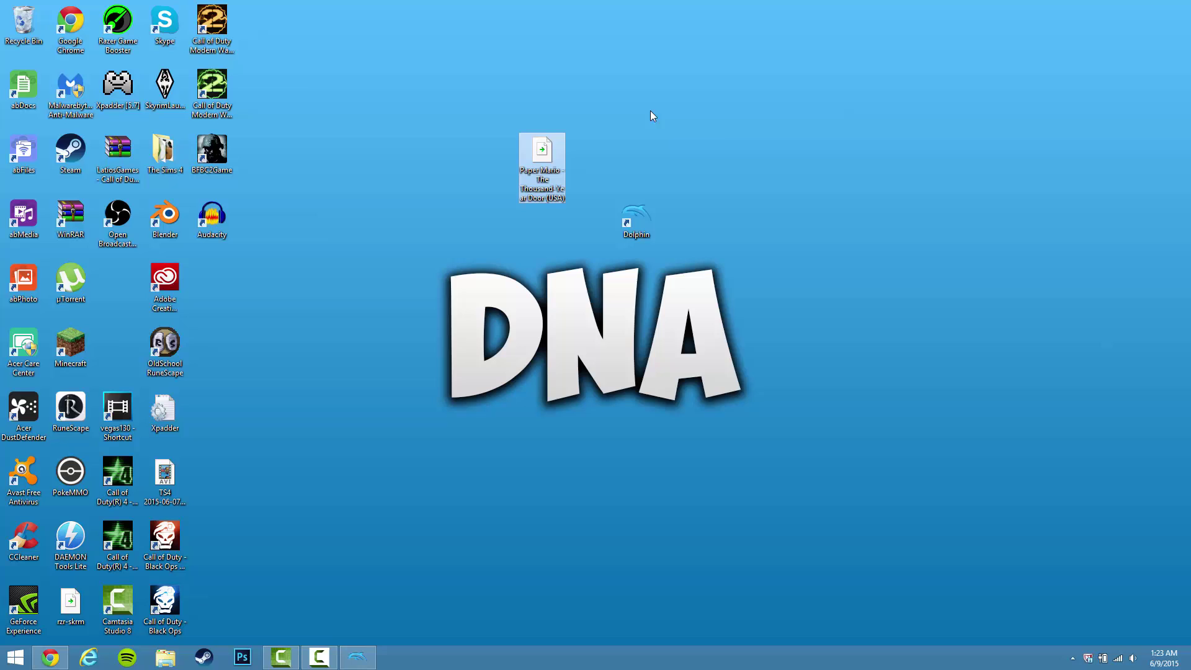
{"action": "double_click", "coordinate": [647, 220]}
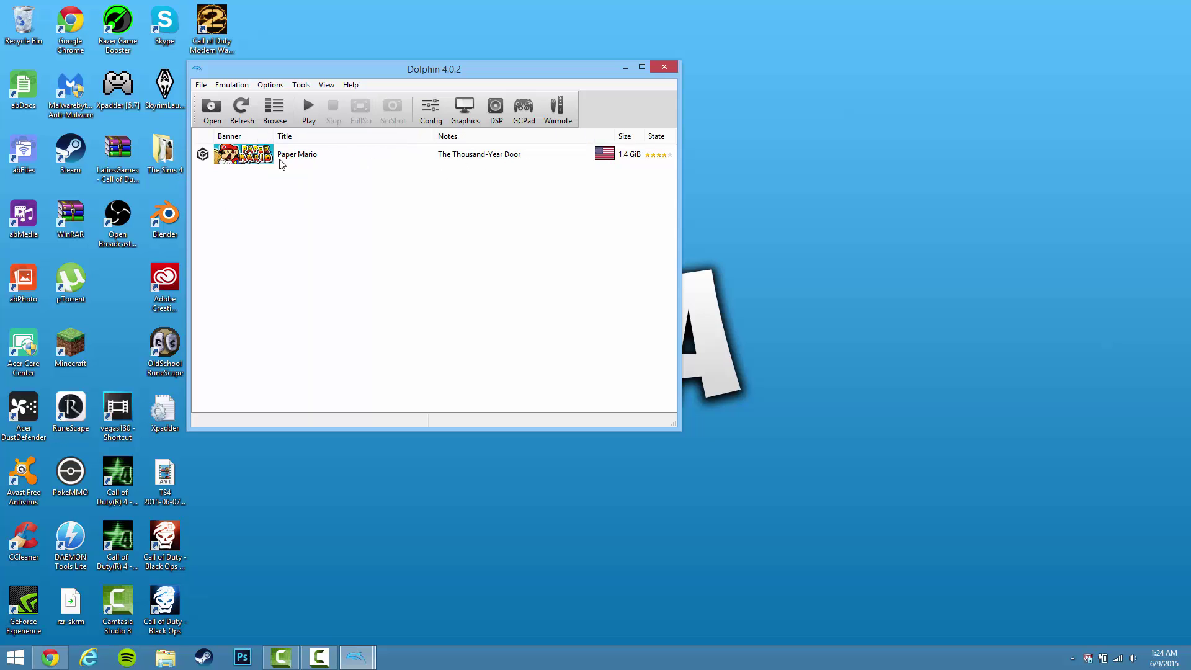
Play Paper Mario in Dolphin in a maximized game window and continue past the health and safety screen
{"action": "left_click", "coordinate": [316, 155]}
{"action": "left_click", "coordinate": [315, 110]}
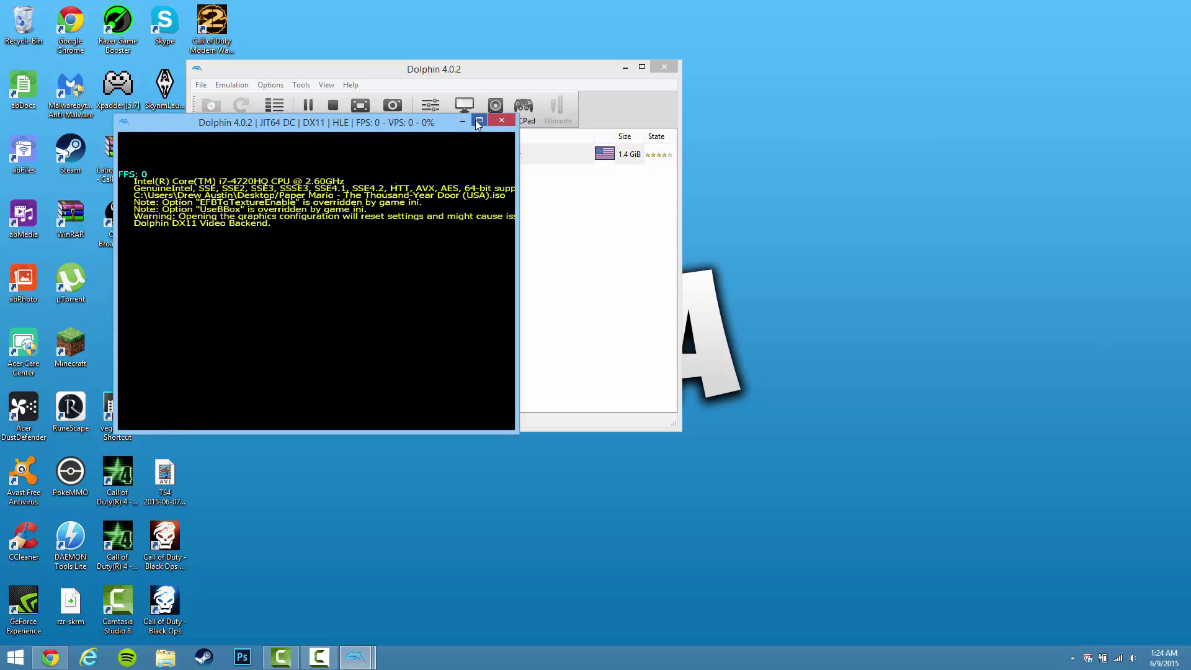
{"action": "left_click", "coordinate": [479, 120]}
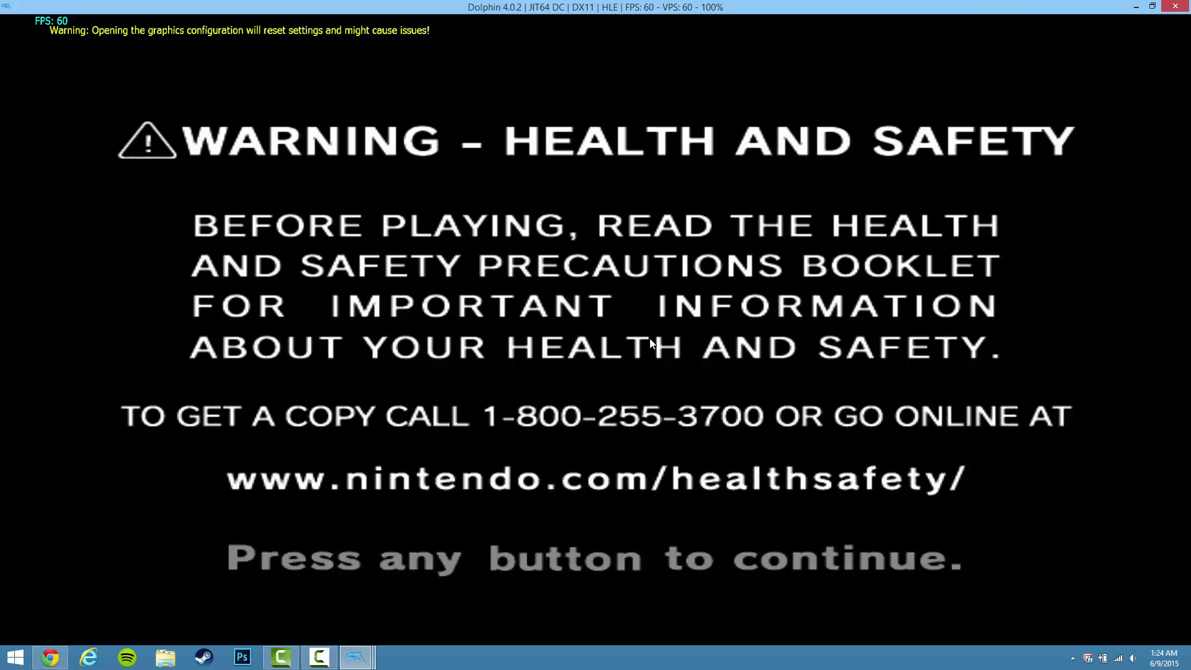
{"action": "key", "text": "Return"}
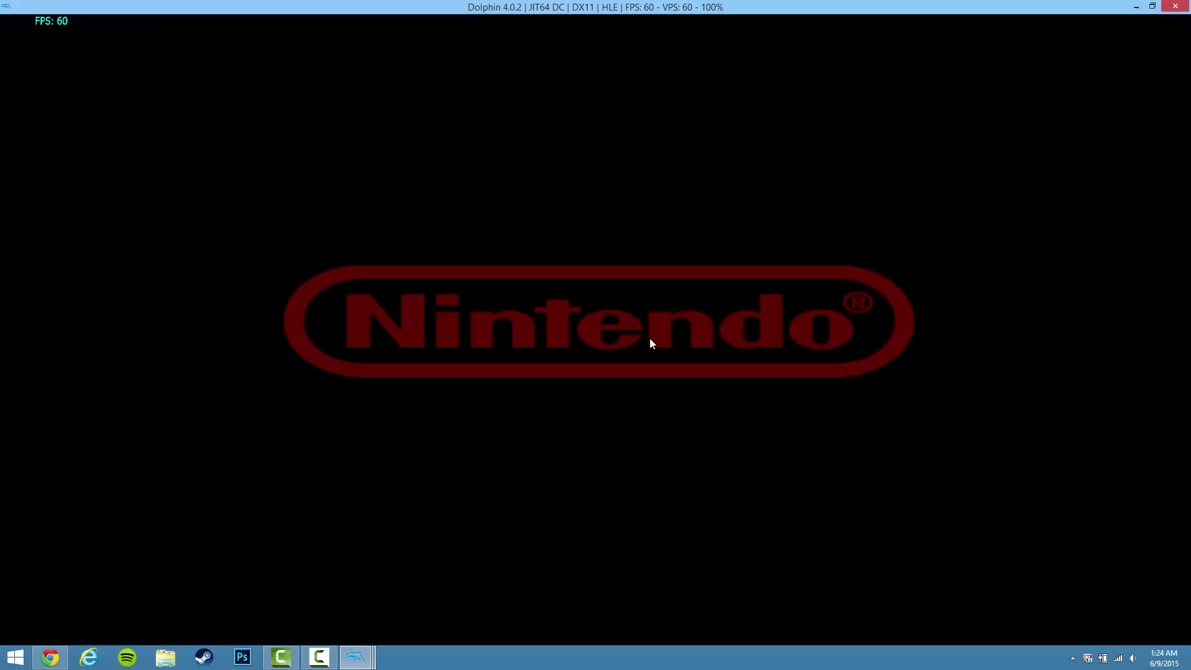